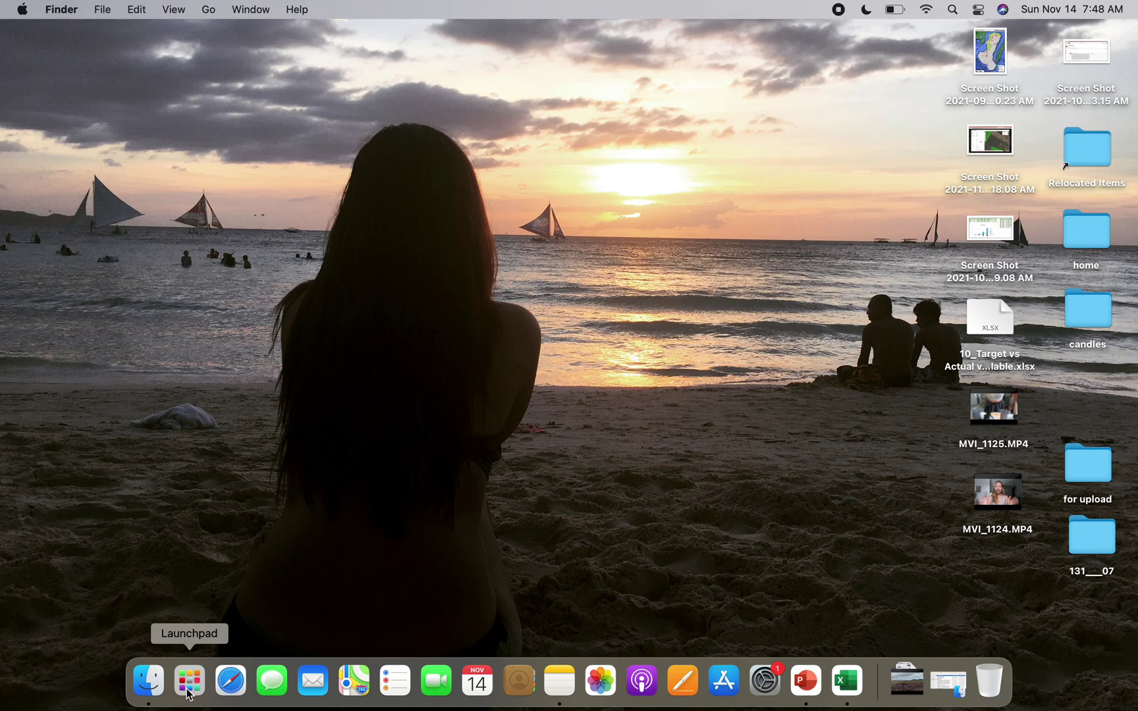
Step: Close the Downloads Finder window and launch Google Chrome from Launchpad
{"action": "left_click", "coordinate": [149, 684]}
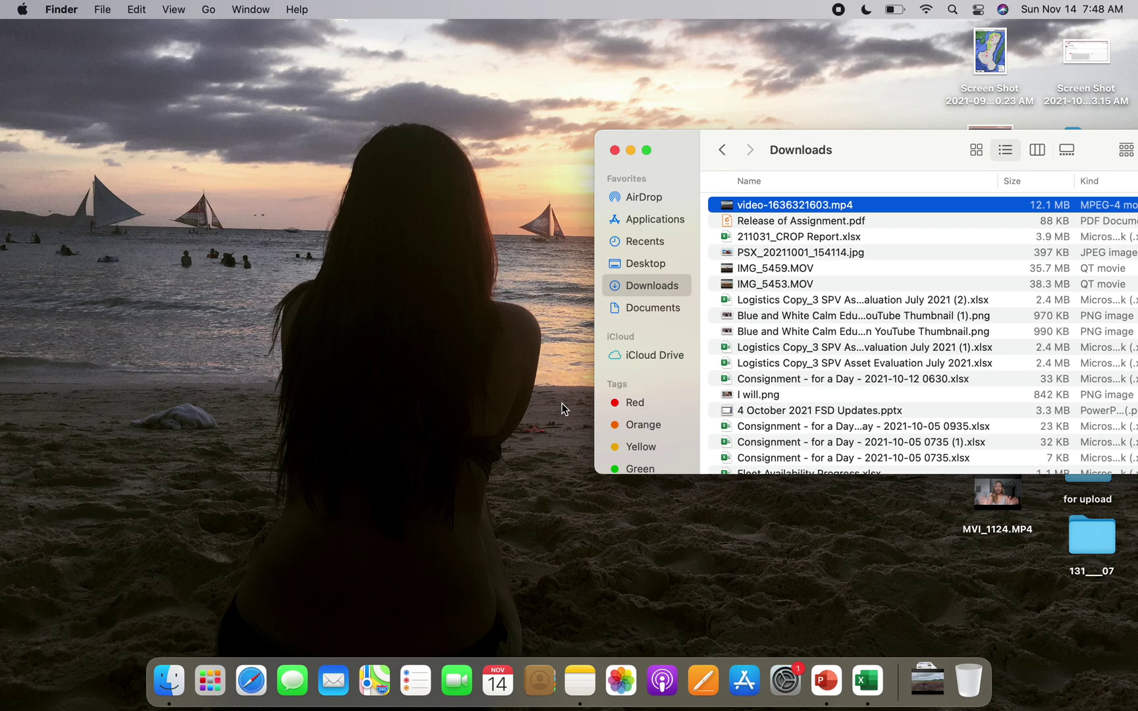
{"action": "left_click", "coordinate": [614, 151]}
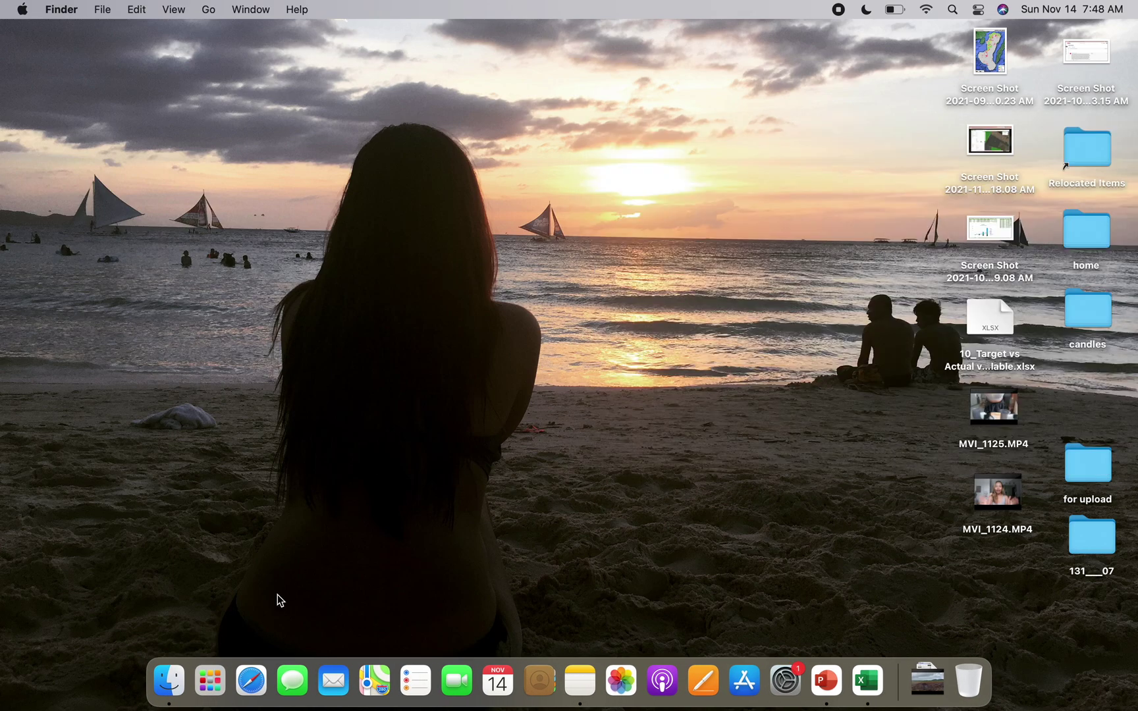
{"action": "left_click", "coordinate": [212, 682]}
{"action": "scroll", "coordinate": [555, 460], "scroll_direction": "left", "scroll_amount": 5}
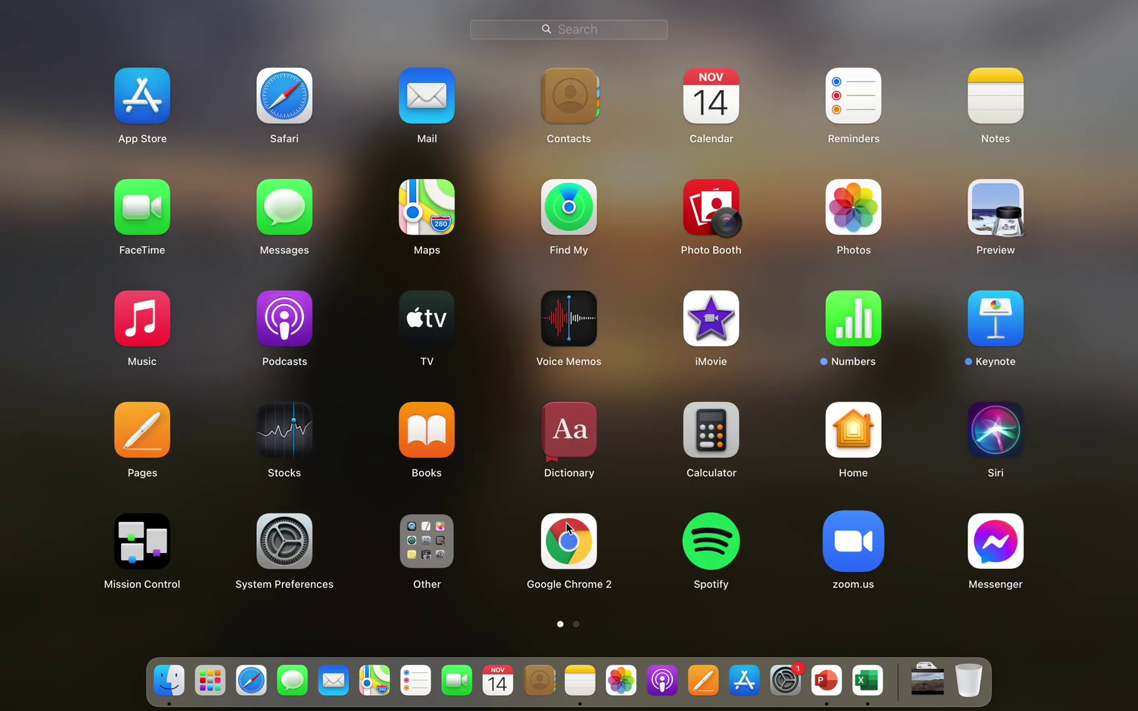
{"action": "left_click", "coordinate": [568, 534]}
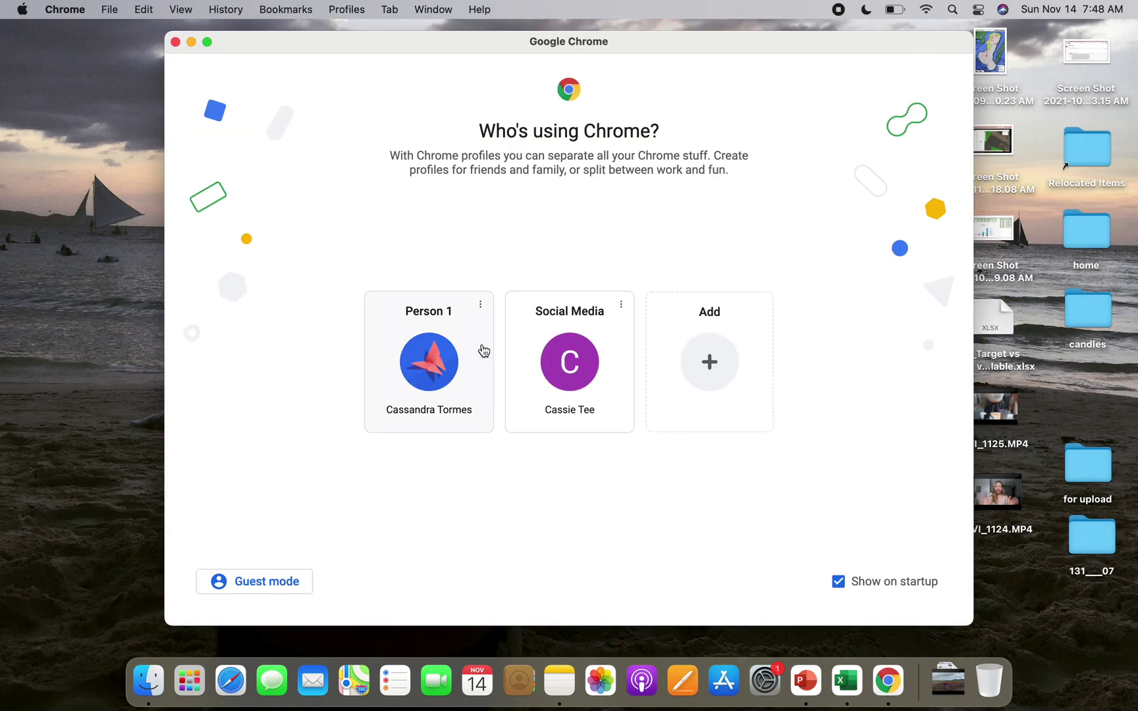
Step: Open Chrome in the chosen profile, maximize the window, and search Google for 'axie infinity'
{"action": "left_click", "coordinate": [481, 349]}
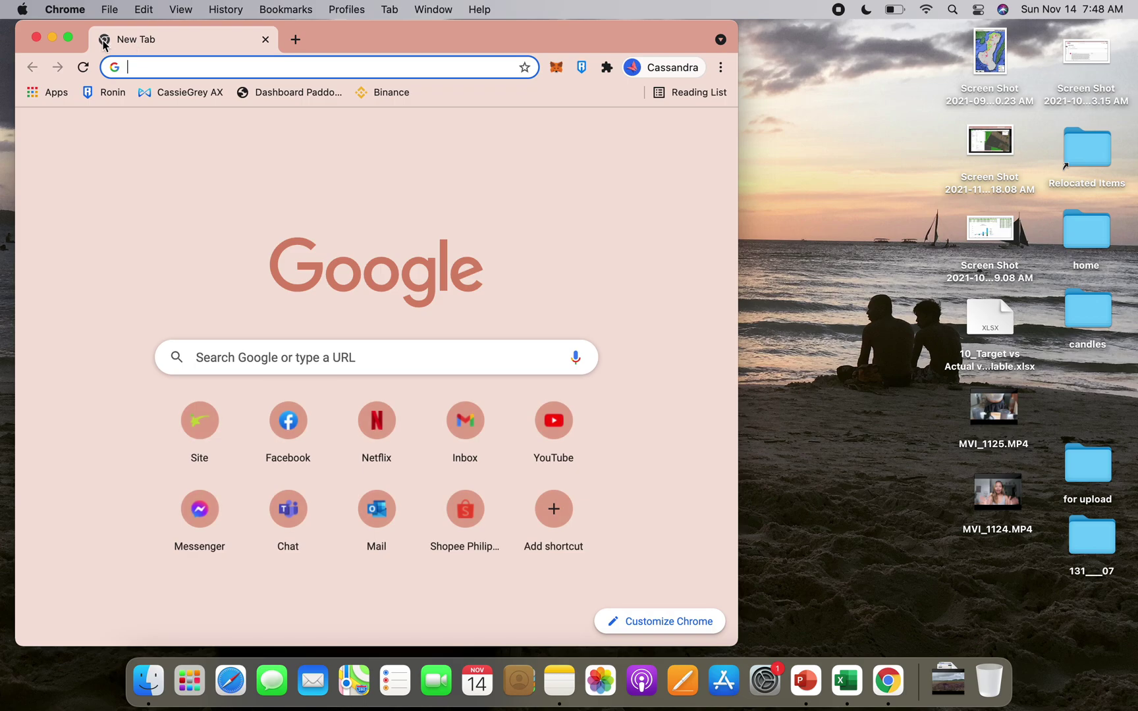
{"action": "left_click", "coordinate": [68, 36]}
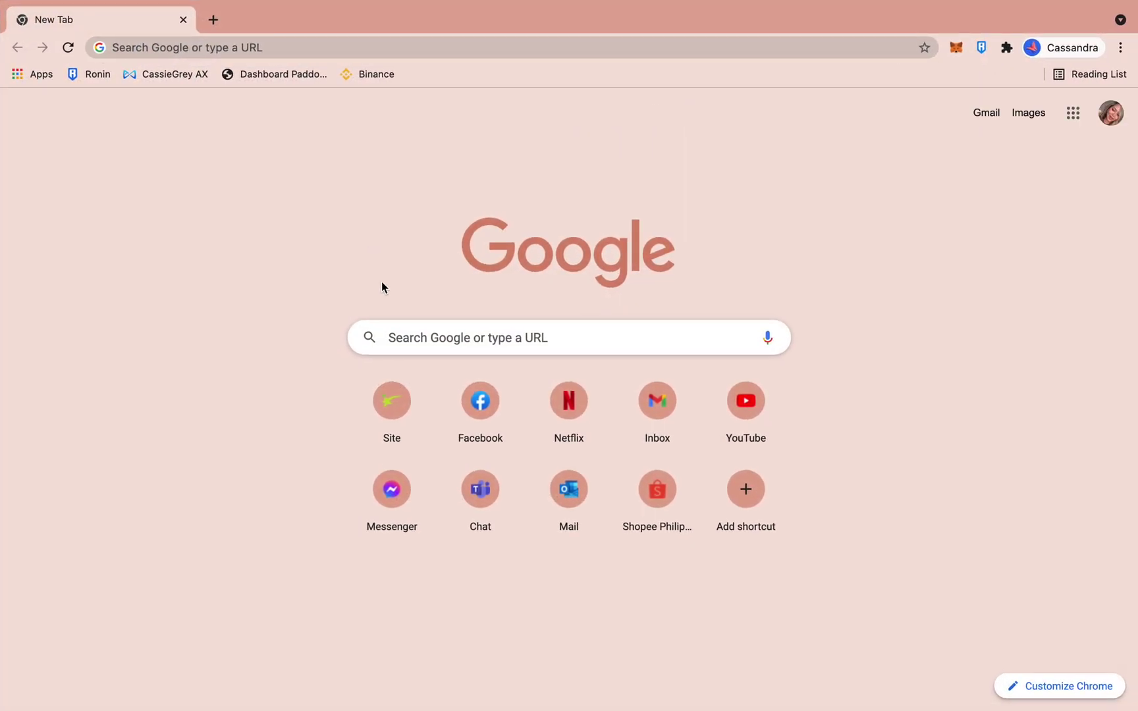
{"action": "left_click", "coordinate": [418, 340]}
{"action": "type", "text": "AXIE"}
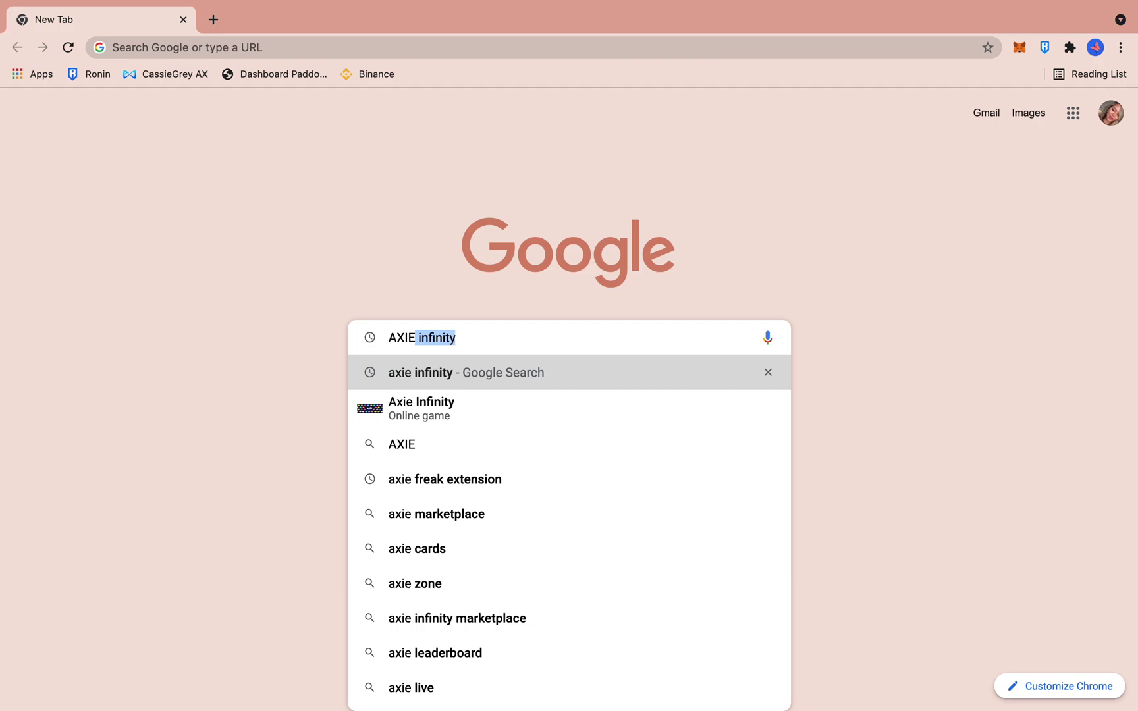
{"action": "key", "text": "Right"}
{"action": "key", "text": "Return"}
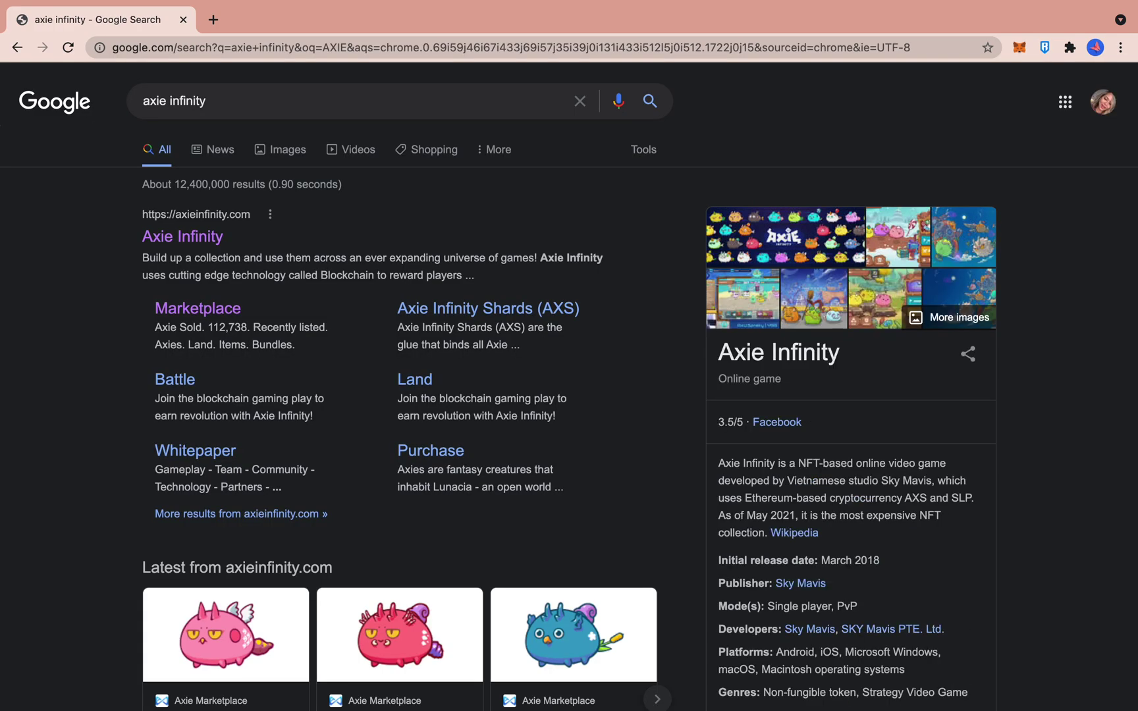
Step: Open axieinfinity.com from the results and start the Mavis Hub for macOS download with PLAY NOW
{"action": "left_click", "coordinate": [186, 243]}
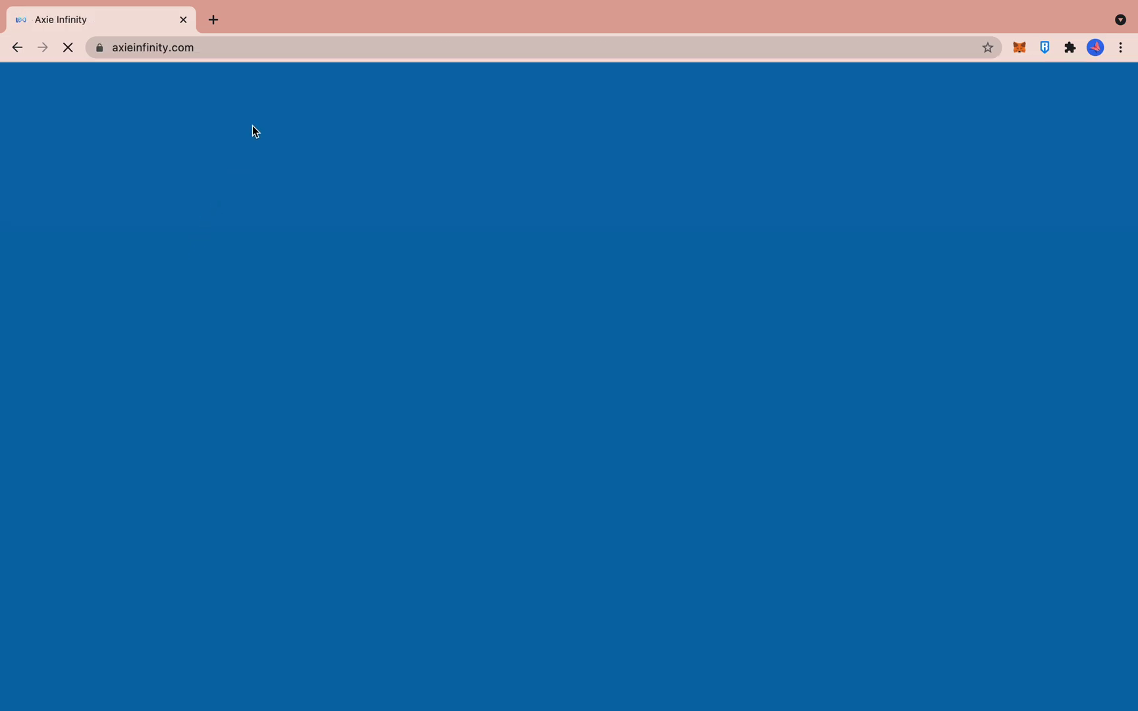
{"action": "left_click", "coordinate": [240, 41]}
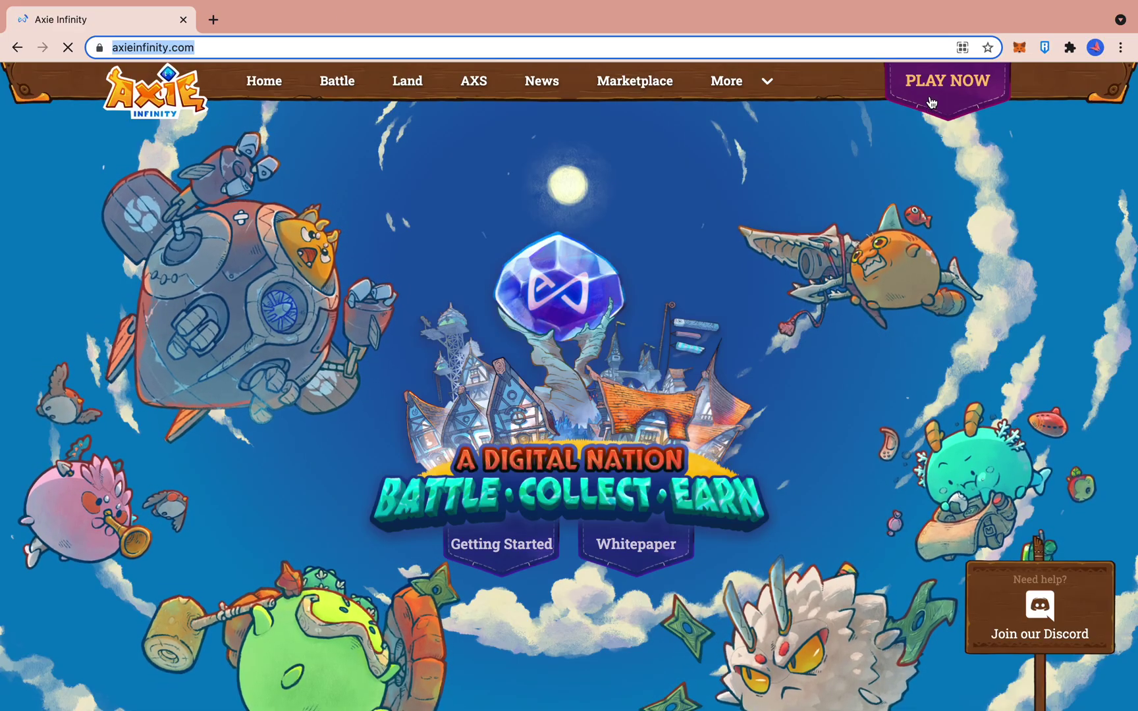
{"action": "left_click", "coordinate": [932, 104]}
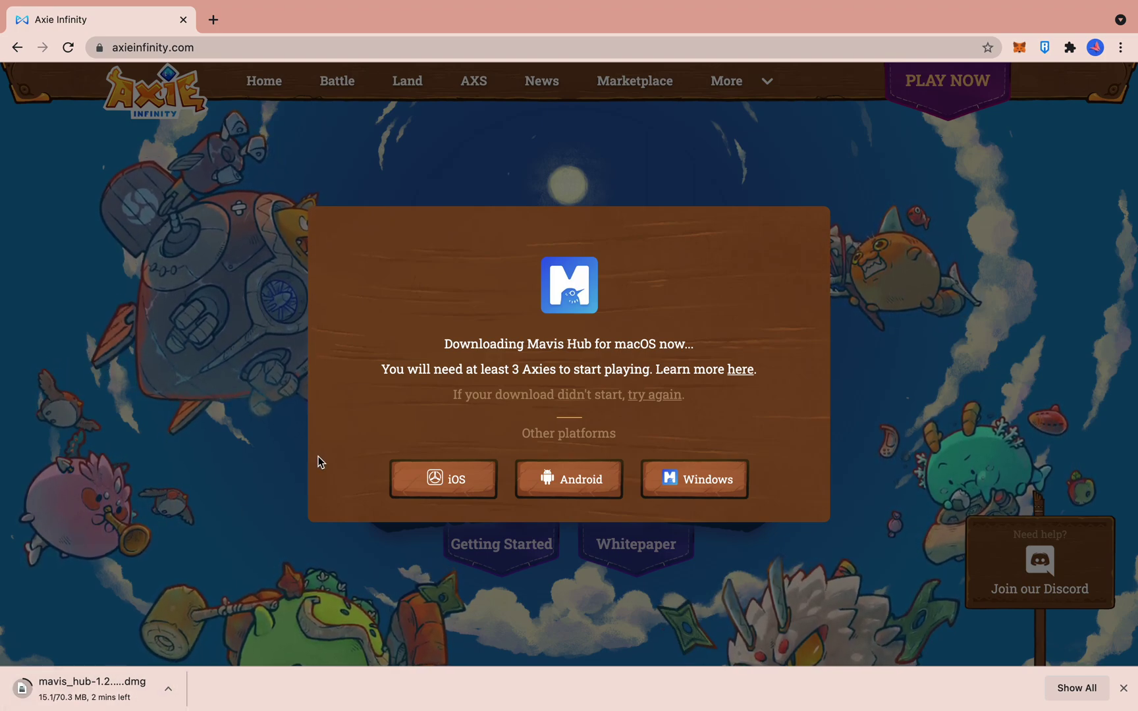
Step: Open the iOS TestFlight beta page and scroll down to its installation instructions
{"action": "left_click", "coordinate": [473, 483]}
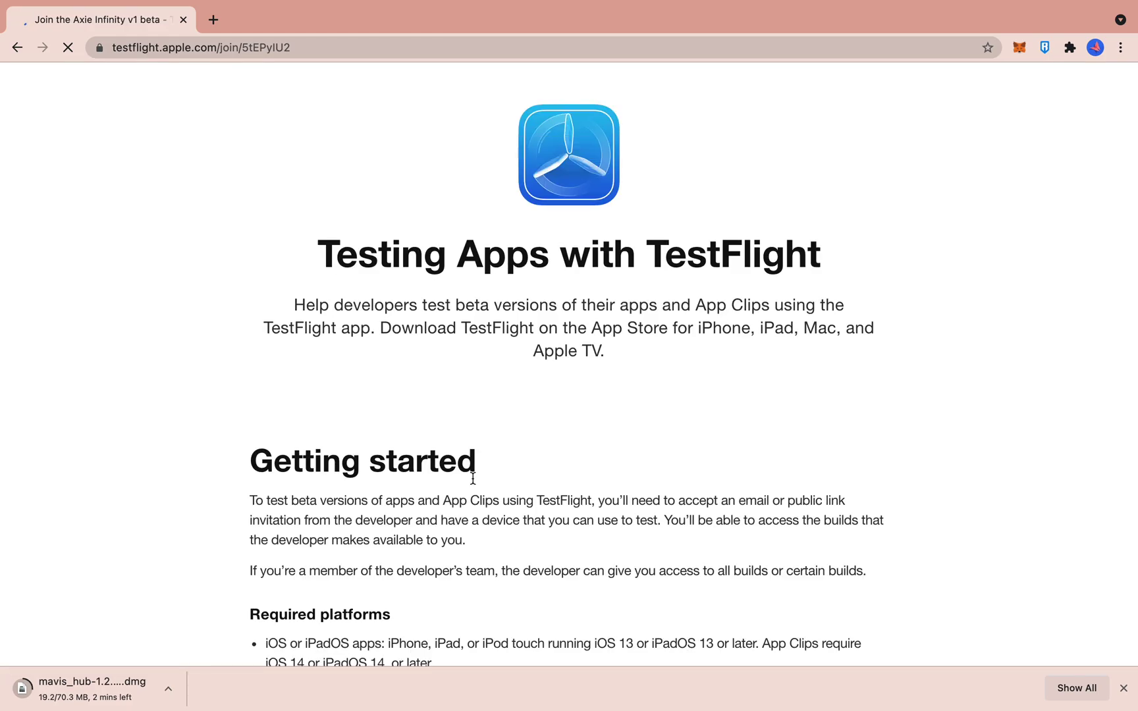
{"action": "scroll", "coordinate": [473, 478], "scroll_direction": "down", "scroll_amount": 3}
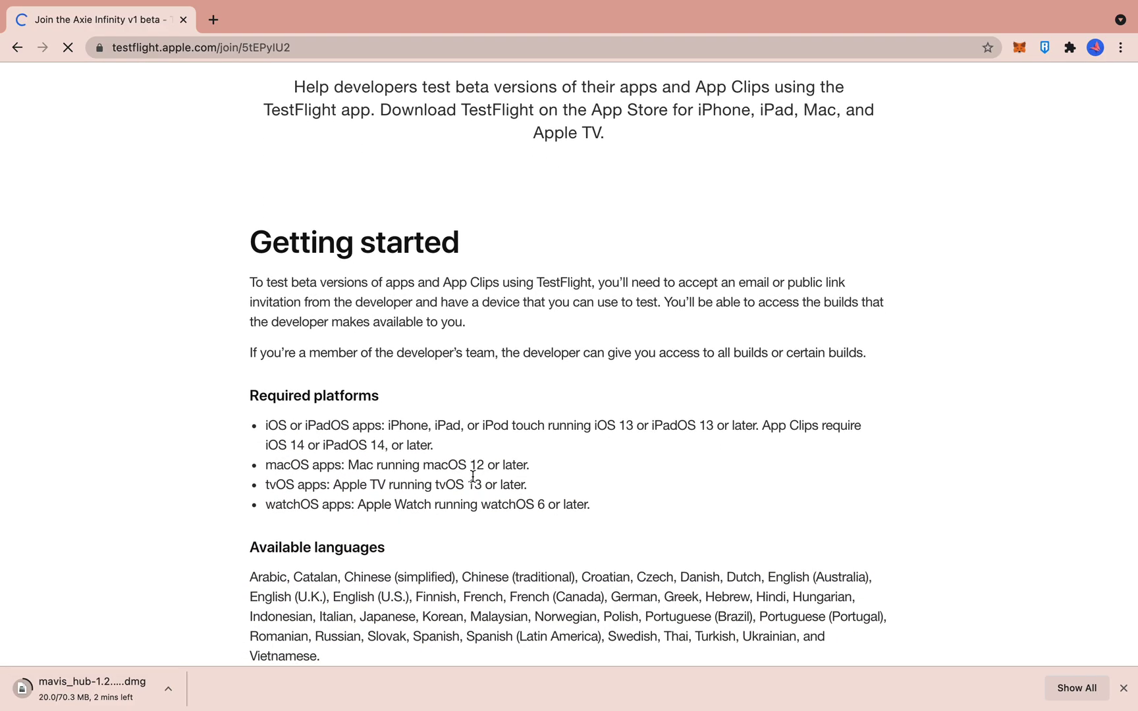
{"action": "scroll", "coordinate": [472, 476], "scroll_direction": "down", "scroll_amount": 3}
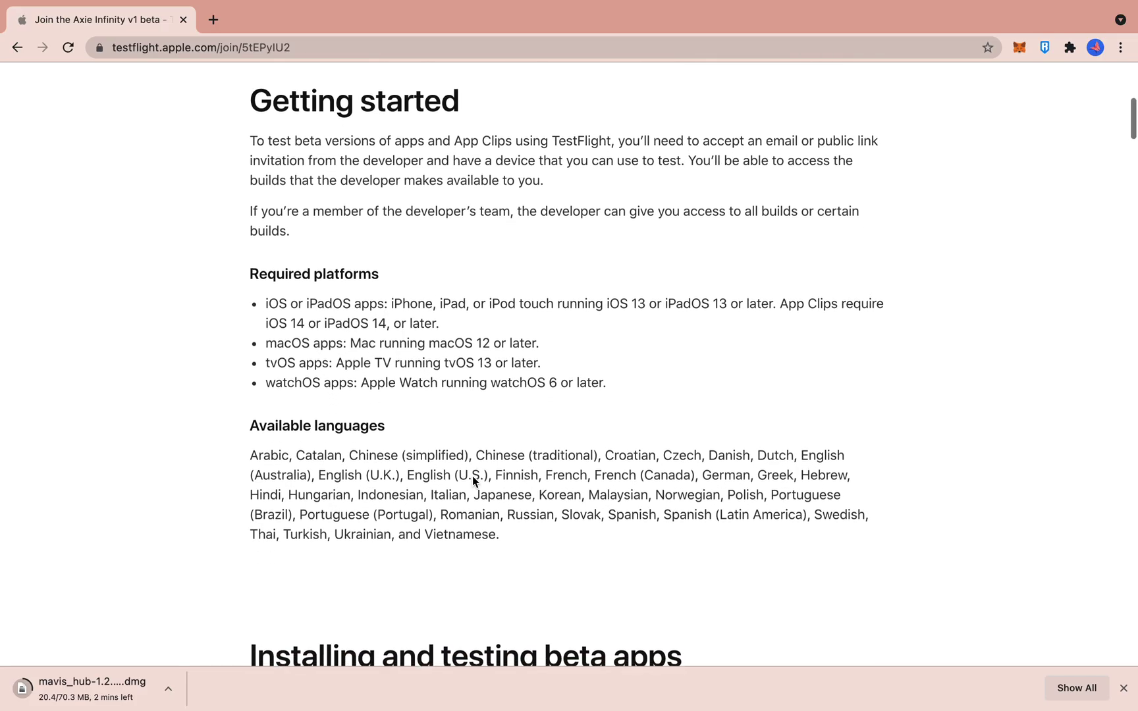
{"action": "scroll", "coordinate": [472, 482], "scroll_direction": "down", "scroll_amount": 4}
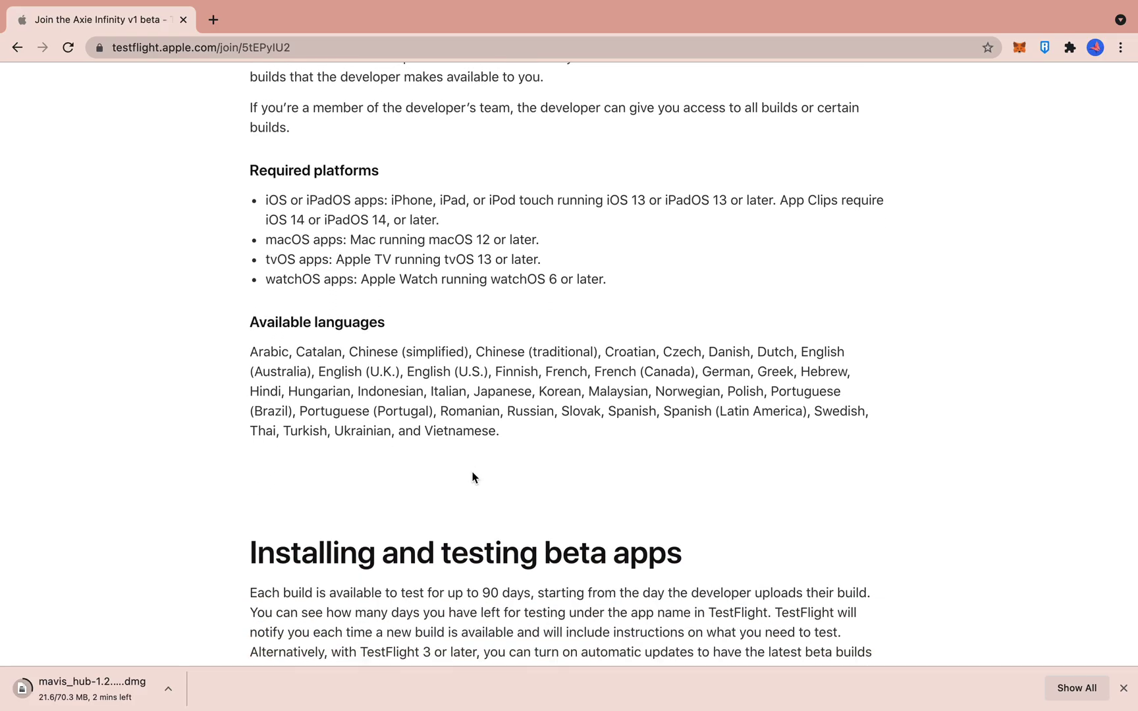
{"action": "scroll", "coordinate": [473, 477], "scroll_direction": "down", "scroll_amount": 20}
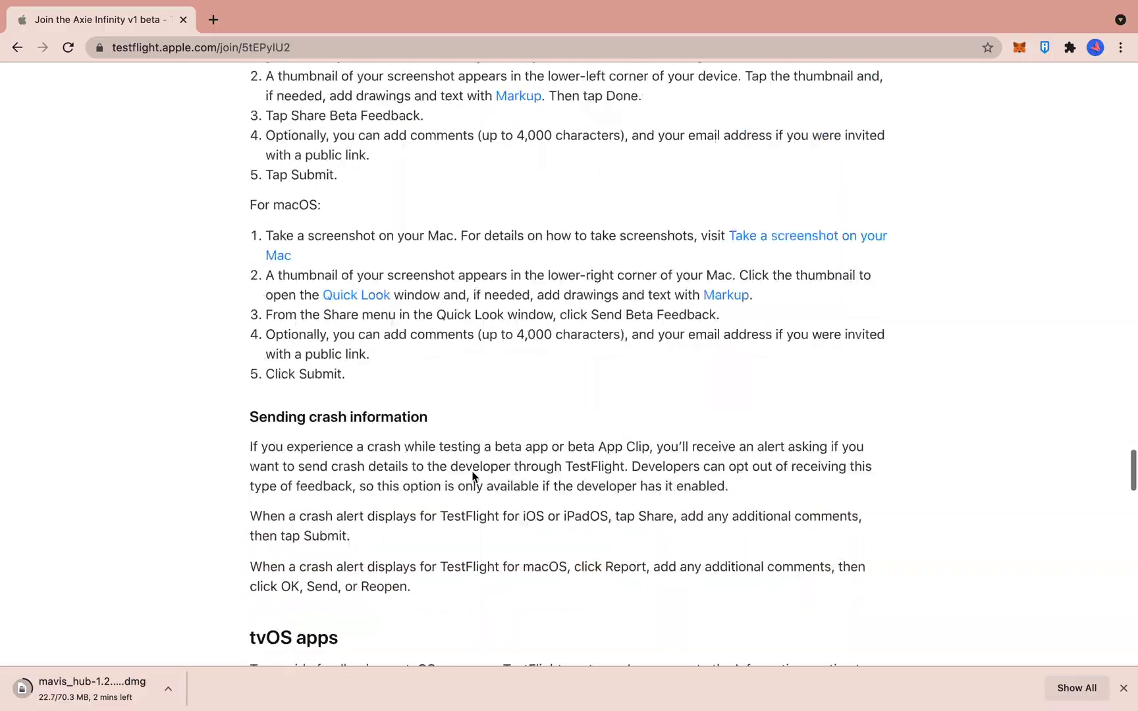
{"action": "scroll", "coordinate": [472, 476], "scroll_direction": "up", "scroll_amount": 20}
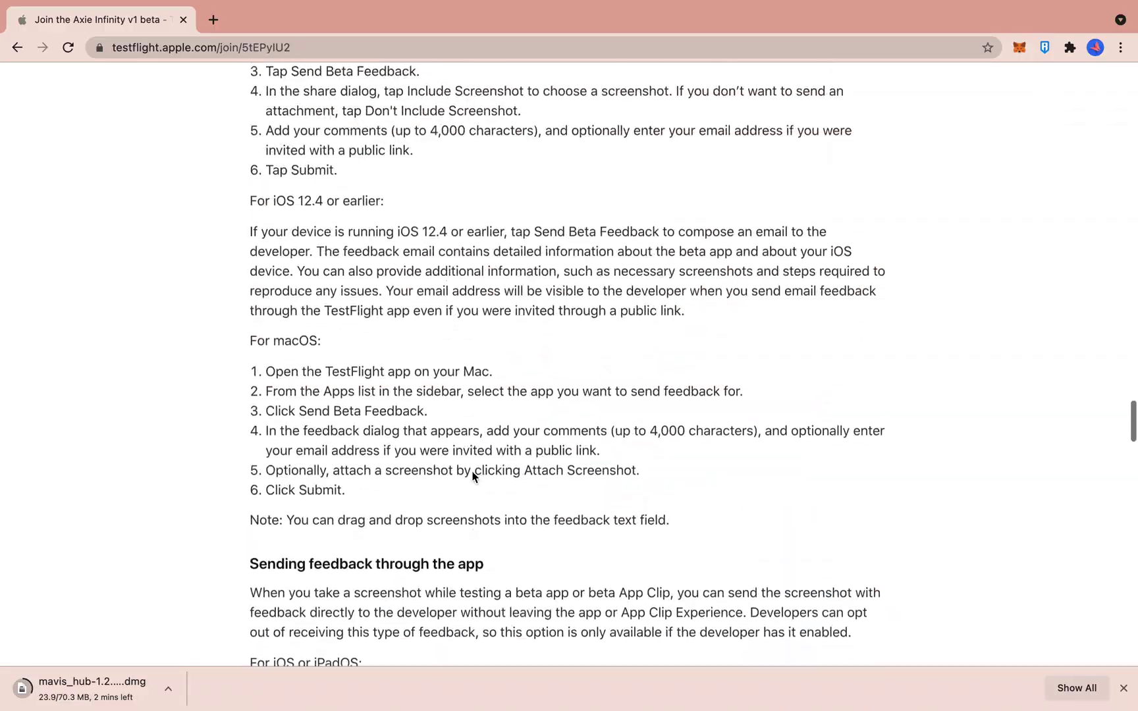
{"action": "scroll", "coordinate": [472, 472], "scroll_direction": "up", "scroll_amount": 20}
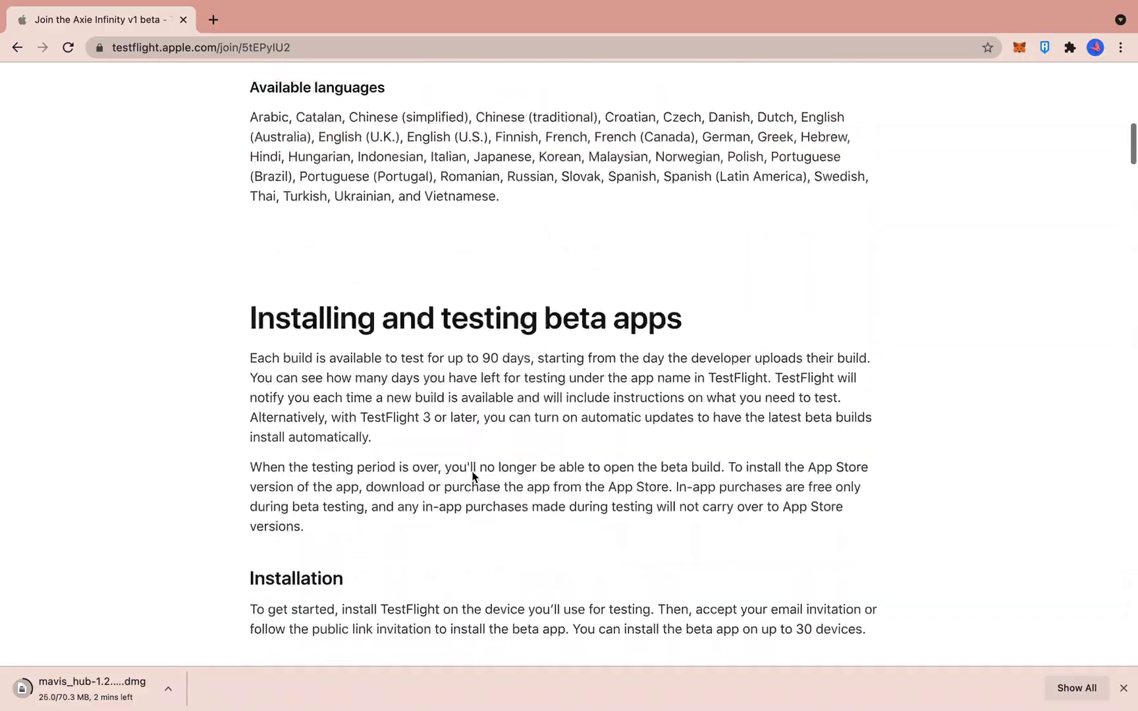
{"action": "scroll", "coordinate": [472, 477], "scroll_direction": "down", "scroll_amount": 2}
{"action": "scroll", "coordinate": [523, 498], "scroll_direction": "down", "scroll_amount": 2}
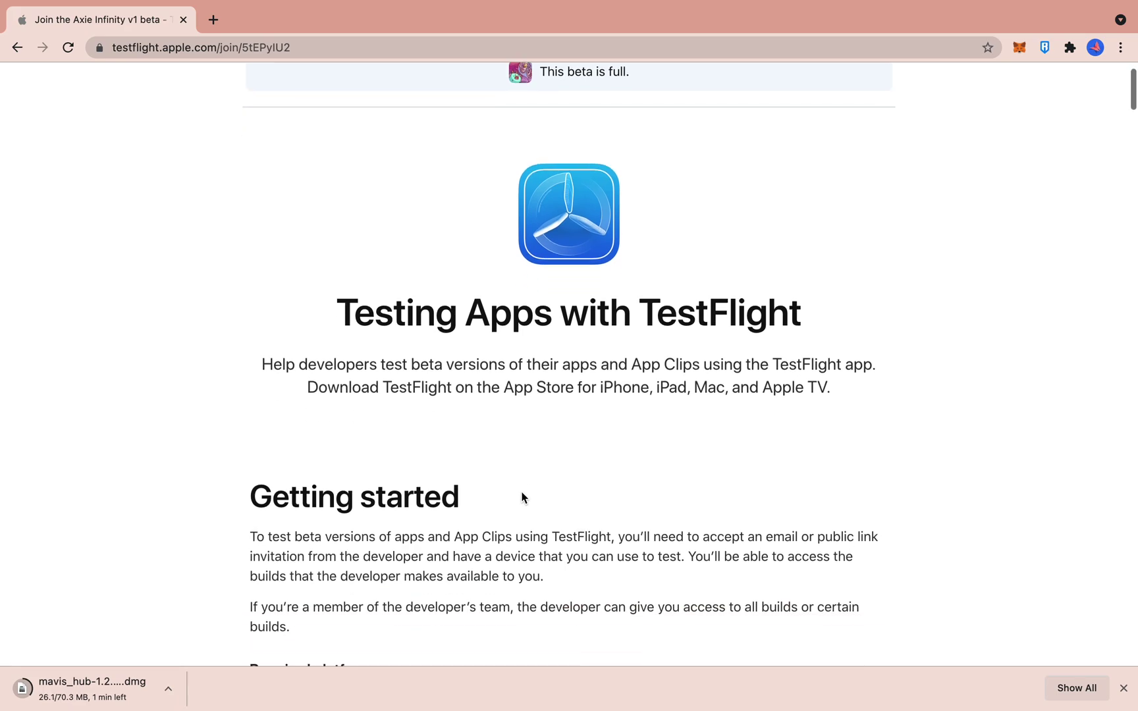
{"action": "scroll", "coordinate": [522, 498], "scroll_direction": "down", "scroll_amount": 10}
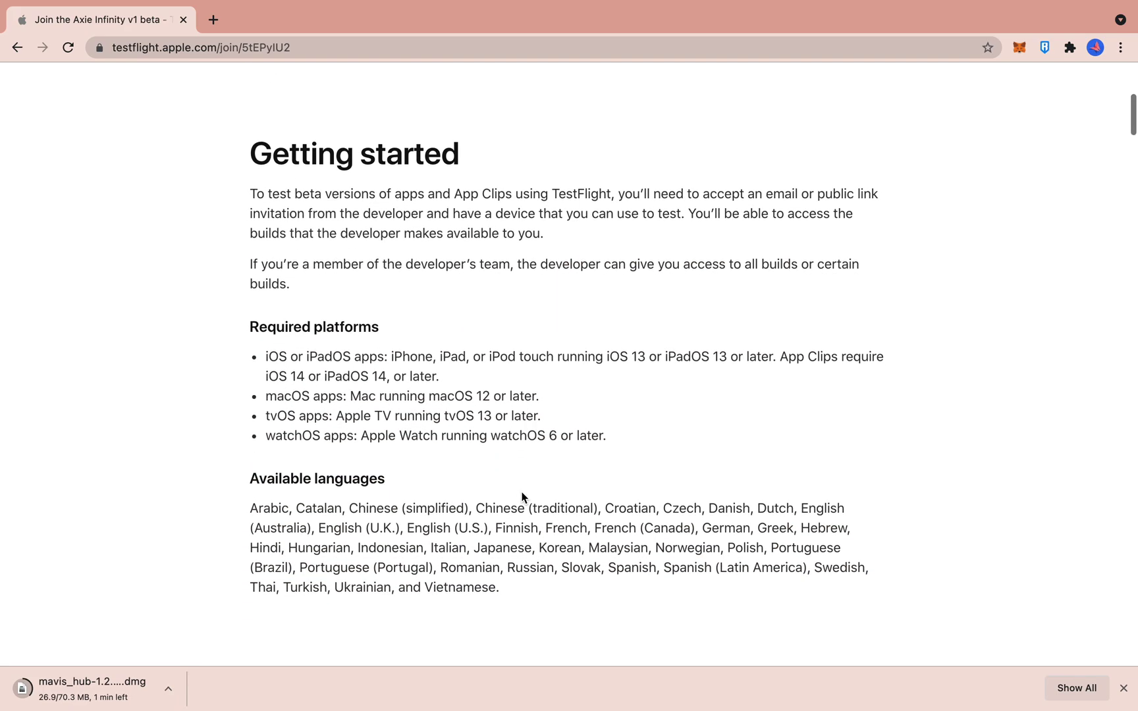
{"action": "scroll", "coordinate": [521, 493], "scroll_direction": "down", "scroll_amount": 20}
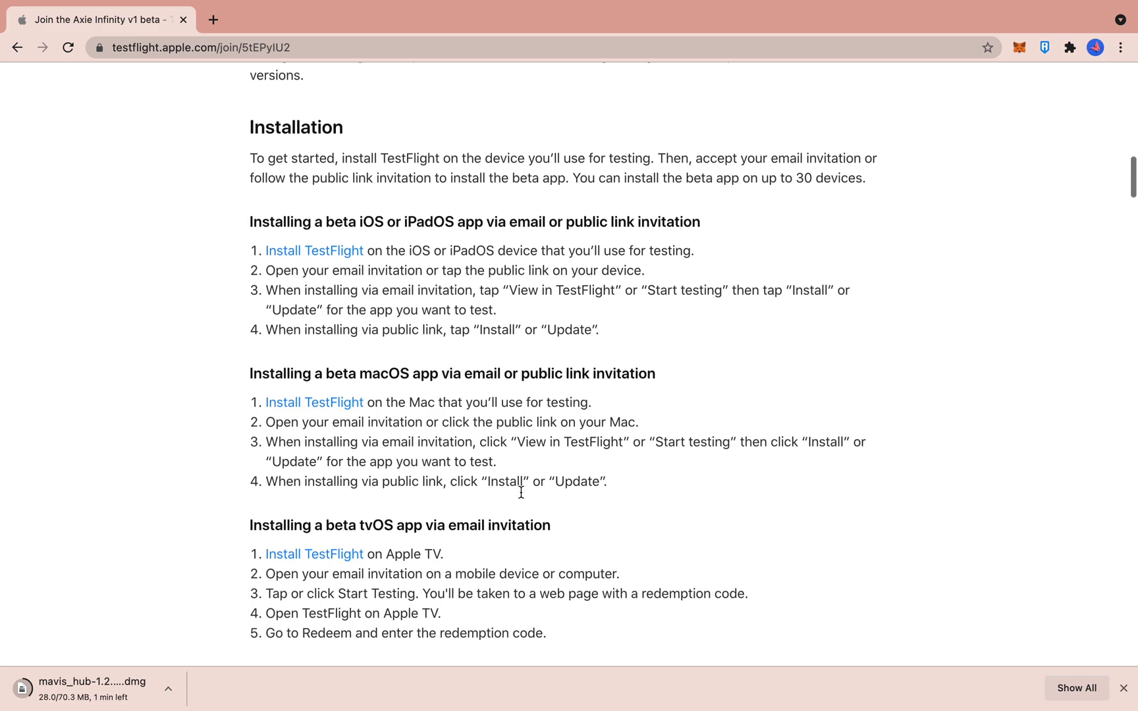
{"action": "scroll", "coordinate": [521, 492], "scroll_direction": "down", "scroll_amount": 1}
{"action": "scroll", "coordinate": [521, 494], "scroll_direction": "up", "scroll_amount": 2}
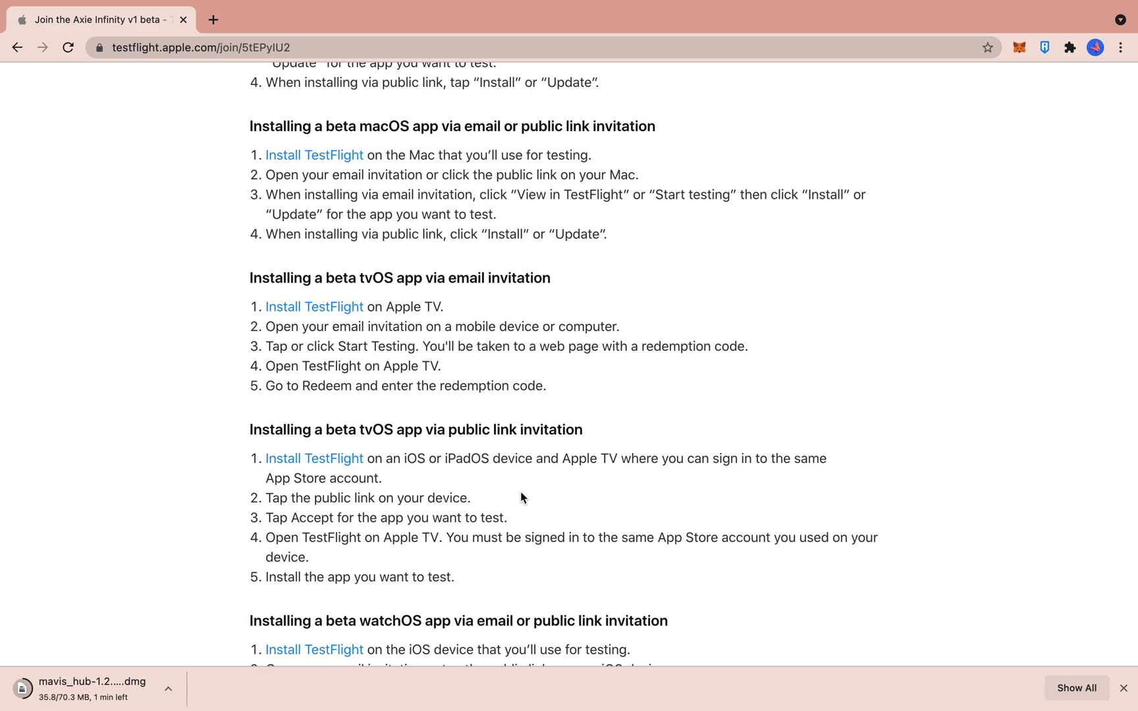
Step: Scroll back up to the Installing and testing beta apps heading while the download finishes
{"action": "scroll", "coordinate": [518, 398], "scroll_direction": "up", "scroll_amount": 10}
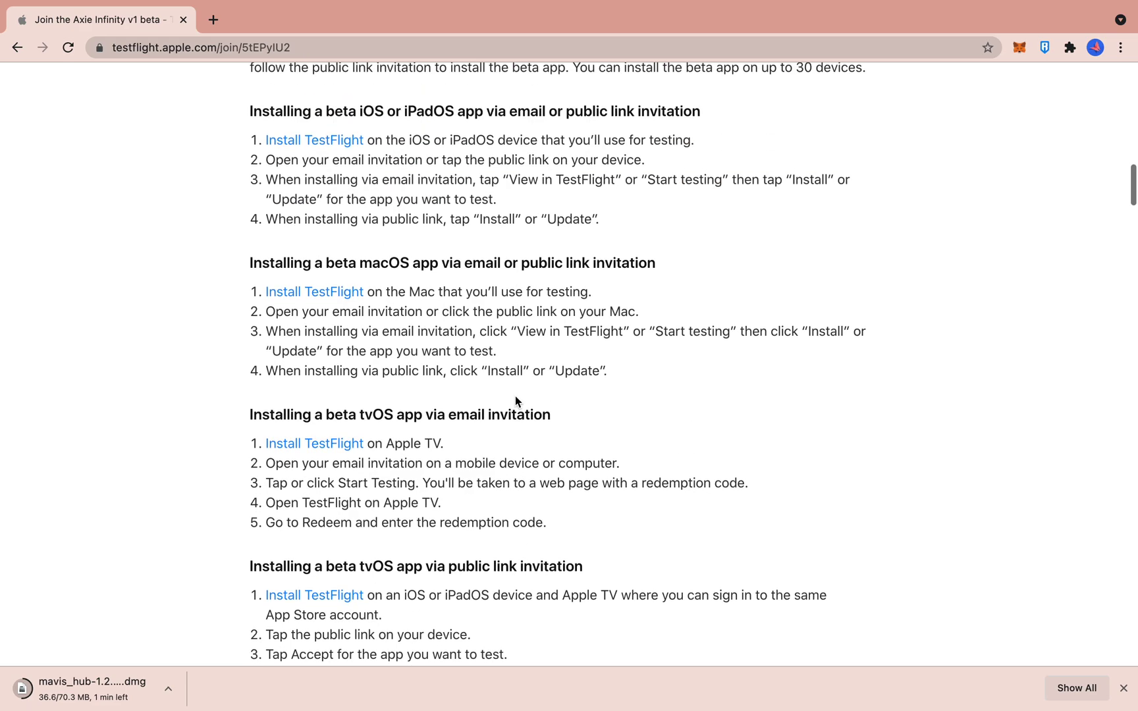
{"action": "scroll", "coordinate": [515, 396], "scroll_direction": "up", "scroll_amount": 1}
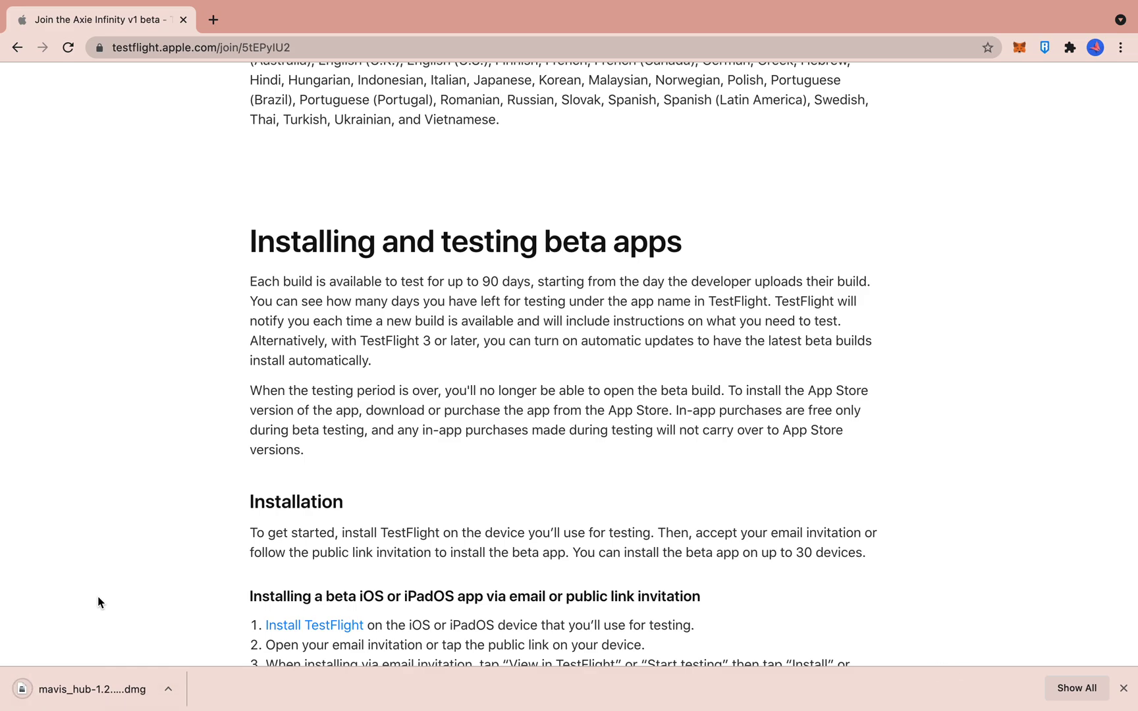
Step: Mount the Mavis Hub 1.2.3 disk image, drag Mavis Hub onto Applications, and centre the installer window
{"action": "left_click", "coordinate": [69, 692]}
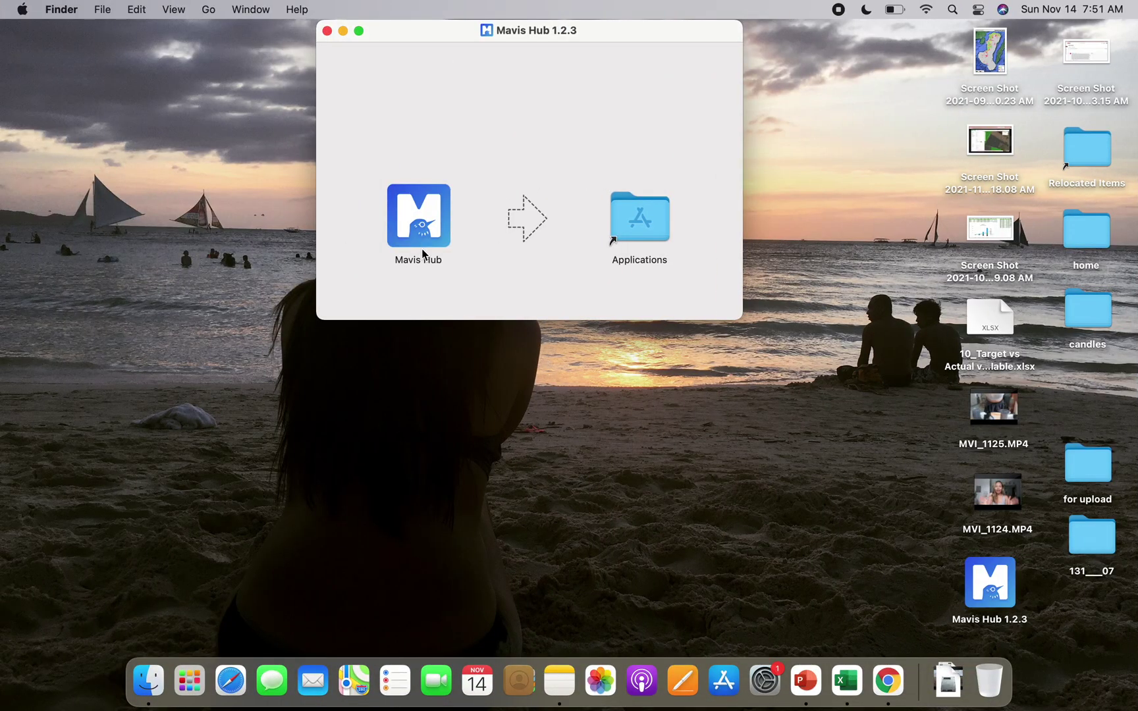
{"action": "left_click_drag", "start_coordinate": [413, 227], "coordinate": [630, 232]}
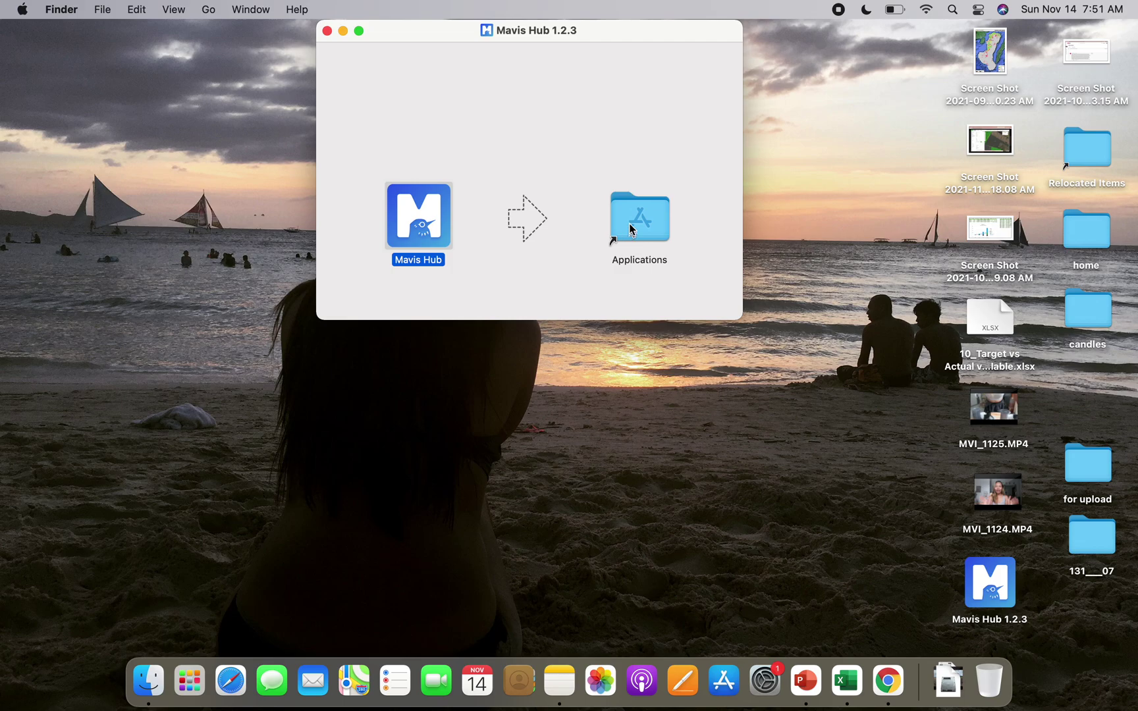
{"action": "left_click", "coordinate": [992, 589]}
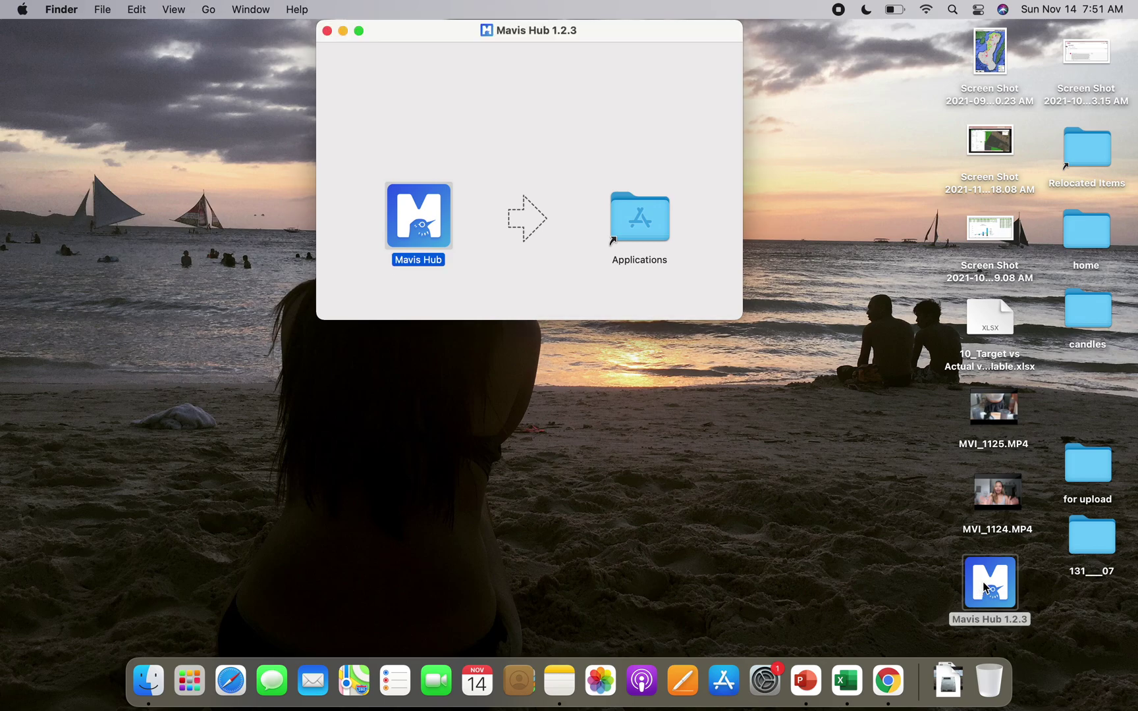
{"action": "left_click", "coordinate": [499, 262]}
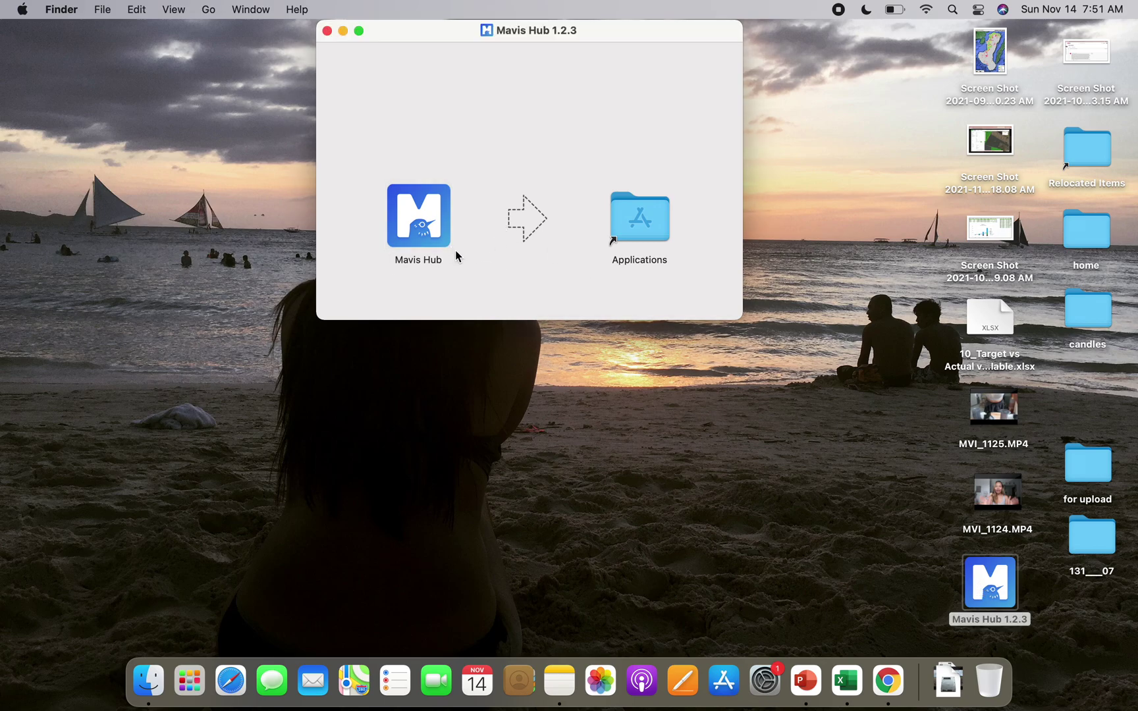
{"action": "left_click_drag", "start_coordinate": [390, 37], "coordinate": [388, 198]}
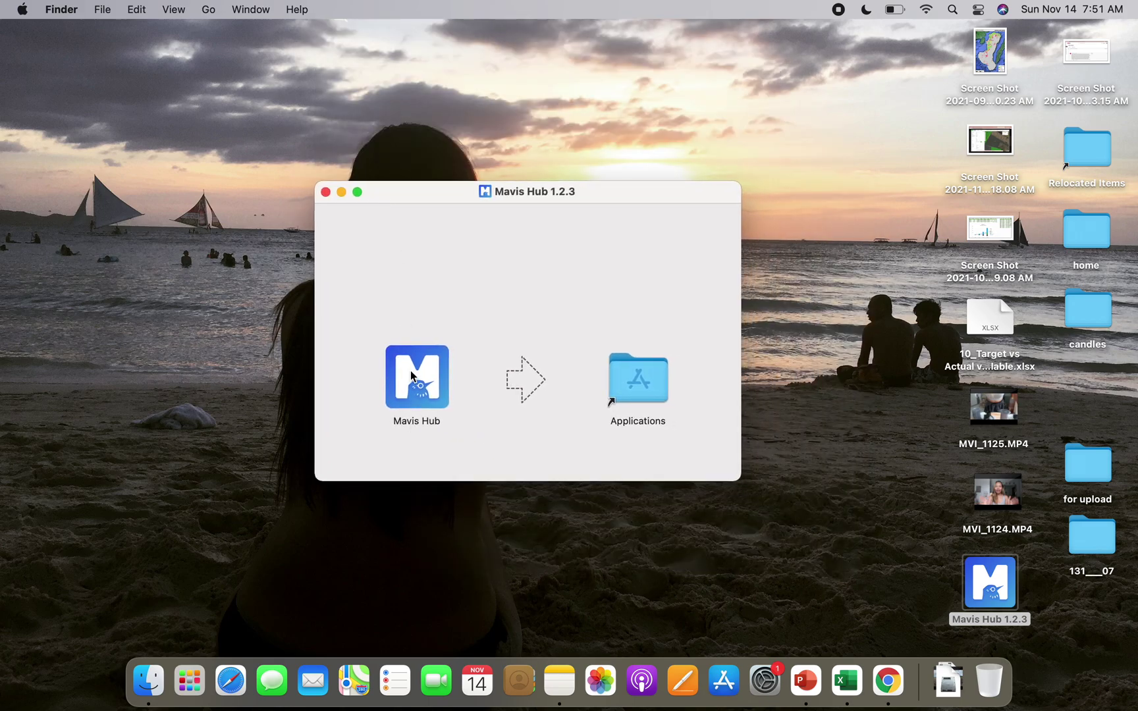